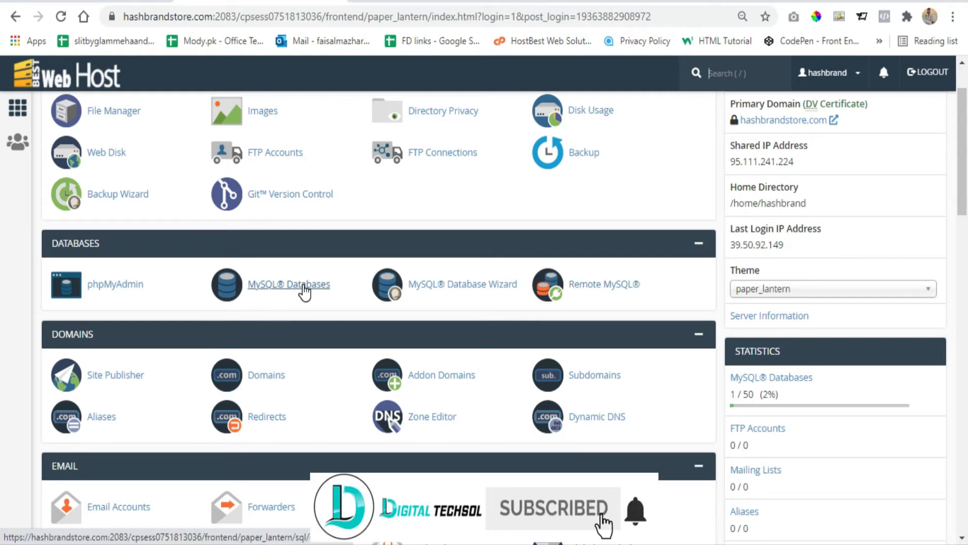
# Create a new MySQL database named hash01 after the hashbran_ prefix, and return to the database management page
pyautogui.click(277, 291)
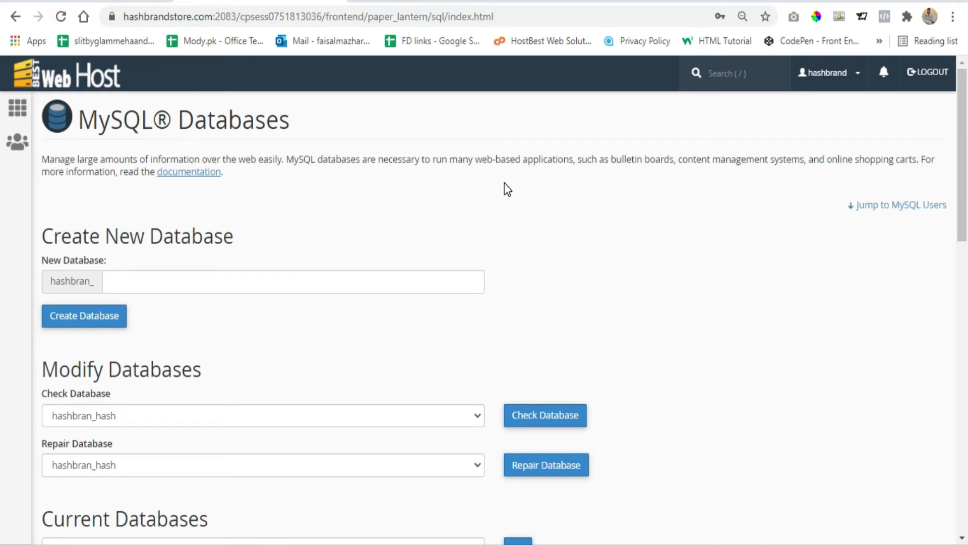
pyautogui.click(40, 231)
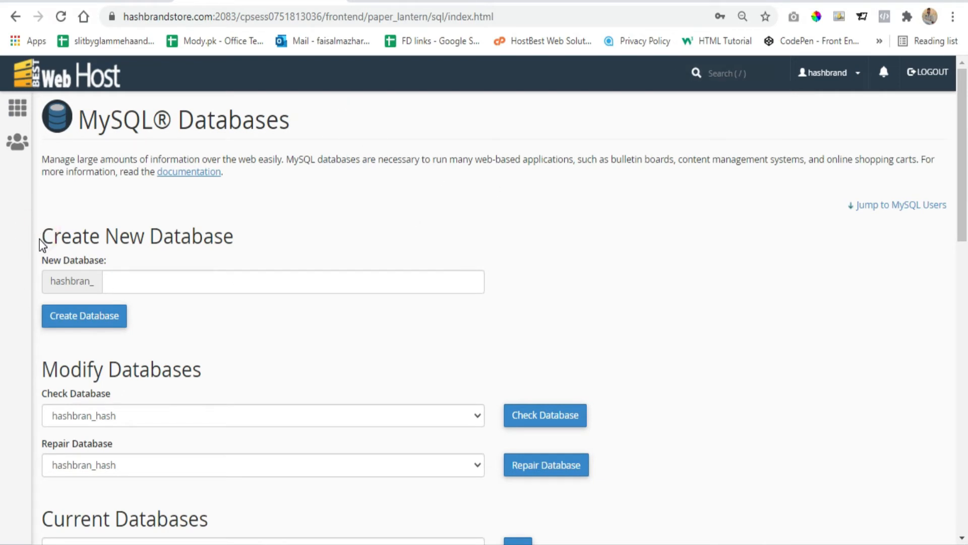
pyautogui.moveTo(41, 240); pyautogui.dragTo(229, 241)
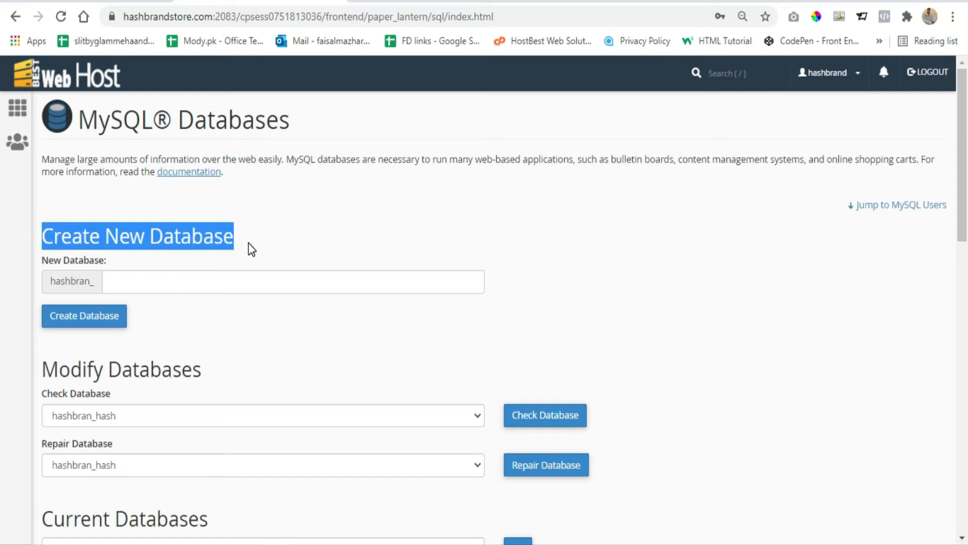
pyautogui.click(249, 285)
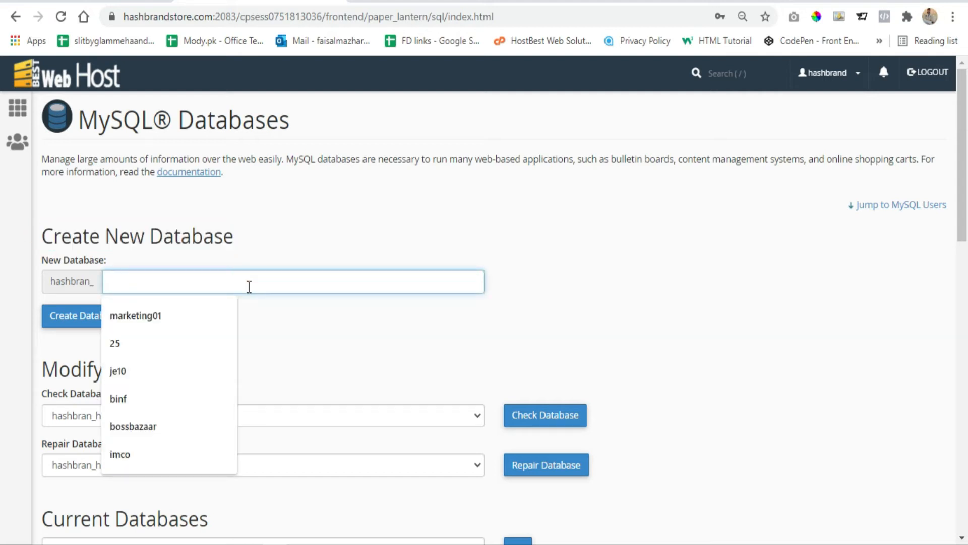
pyautogui.write('ha')
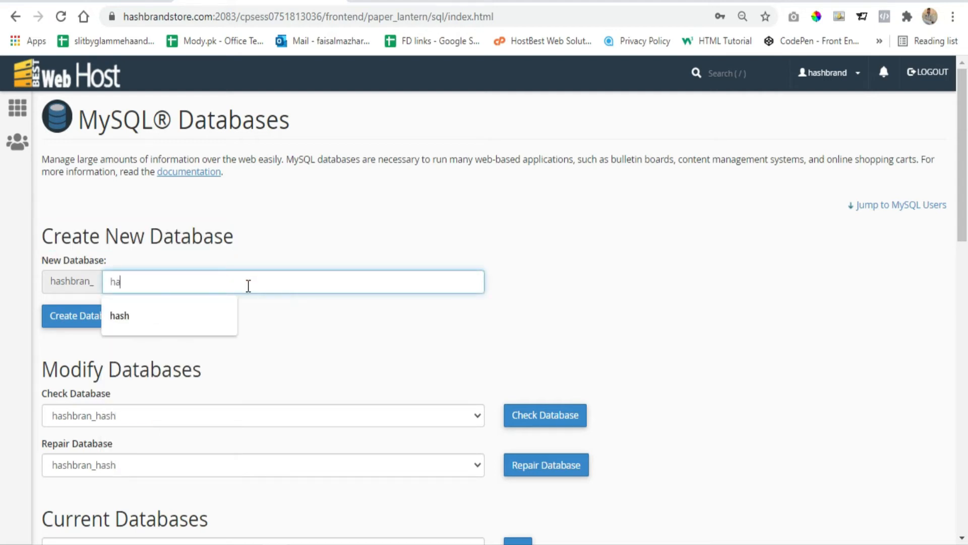
pyautogui.write('sh01')
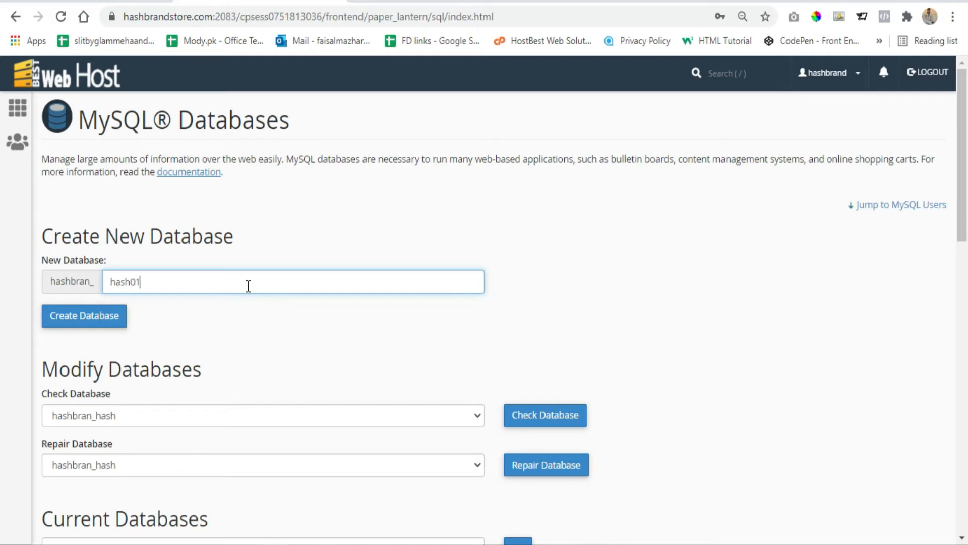
pyautogui.click(260, 313)
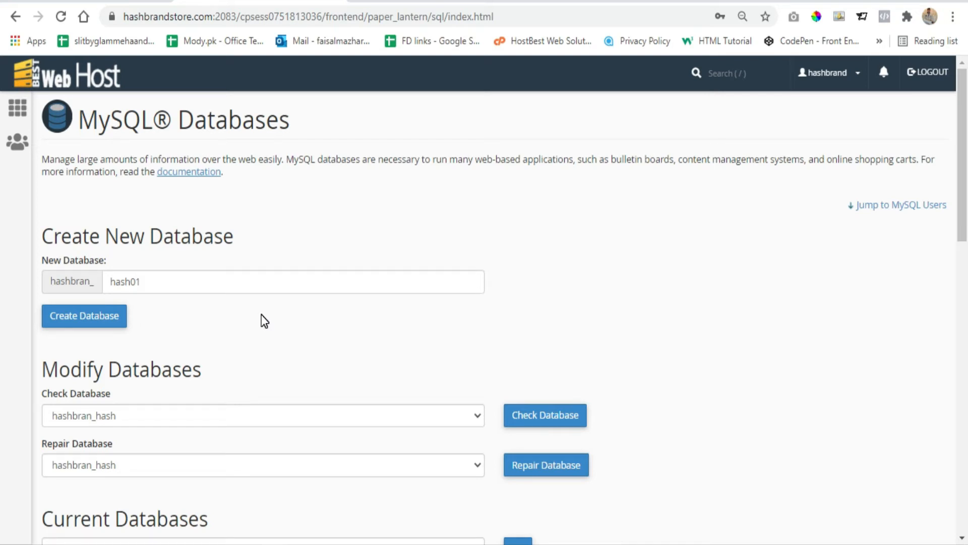
pyautogui.click(104, 318)
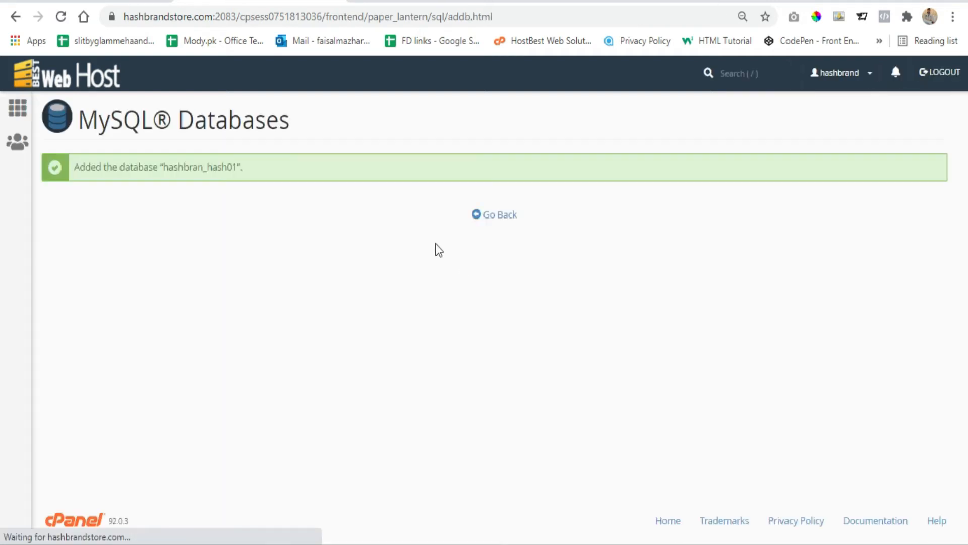
pyautogui.click(505, 213)
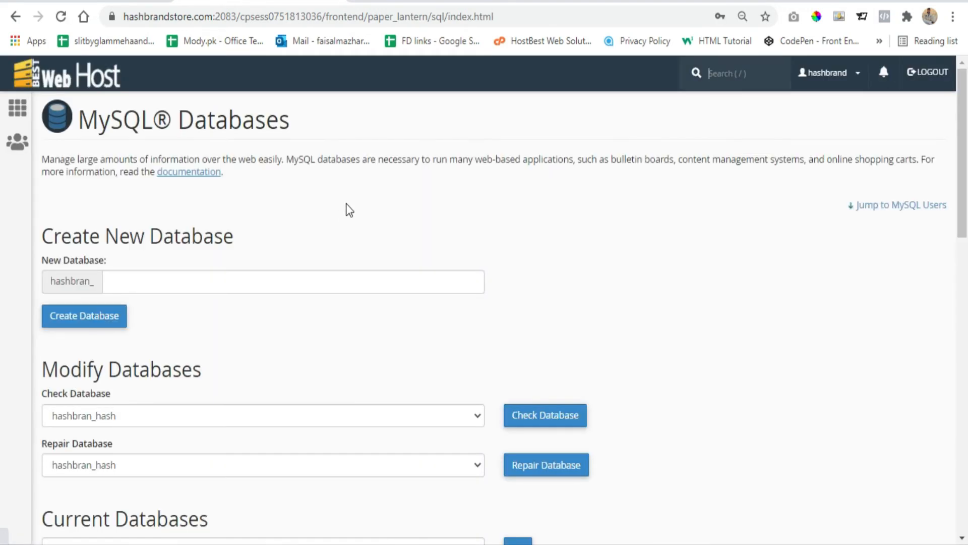
# Replace the prefilled username of the new MySQL user with hash01
pyautogui.scroll(-6, 341, 210)
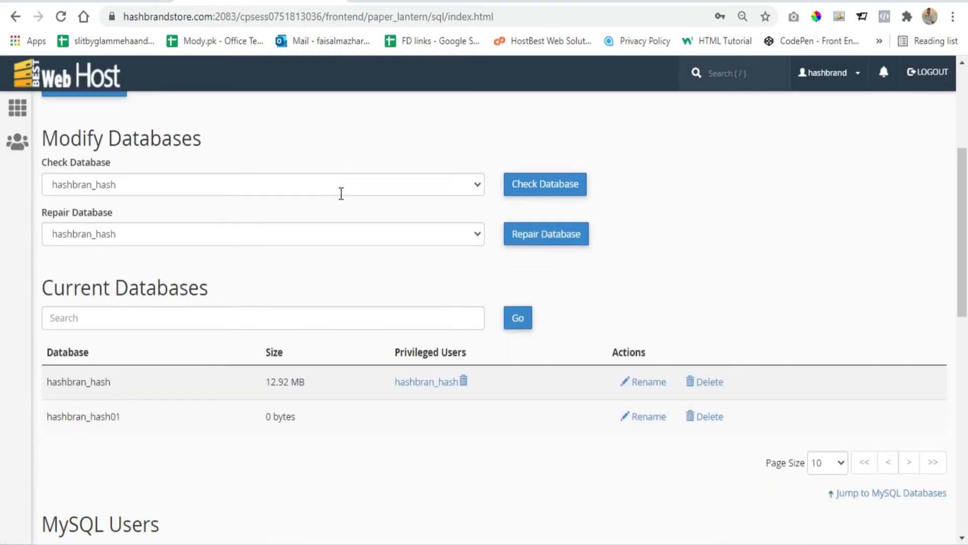
pyautogui.scroll(-3, 342, 200)
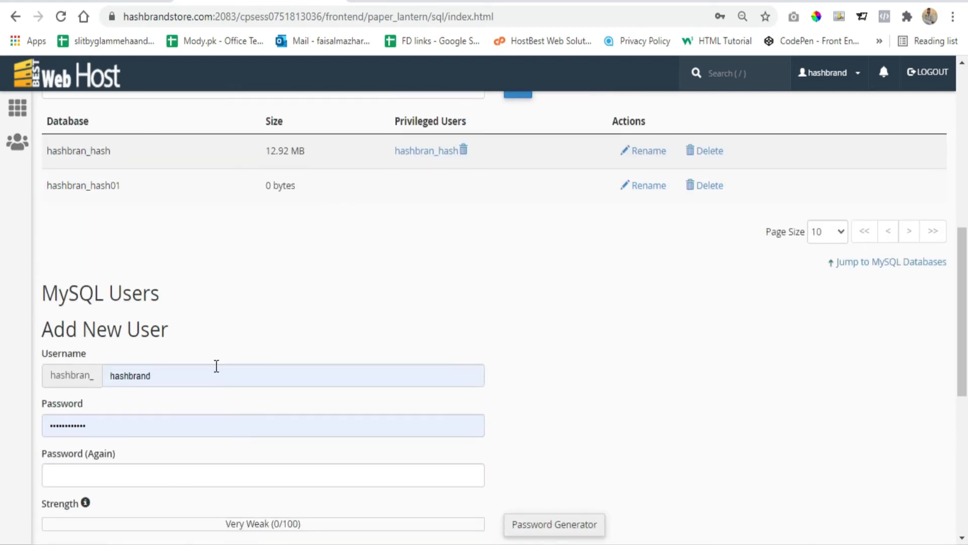
pyautogui.click(194, 378)
pyautogui.doubleClick(195, 379)
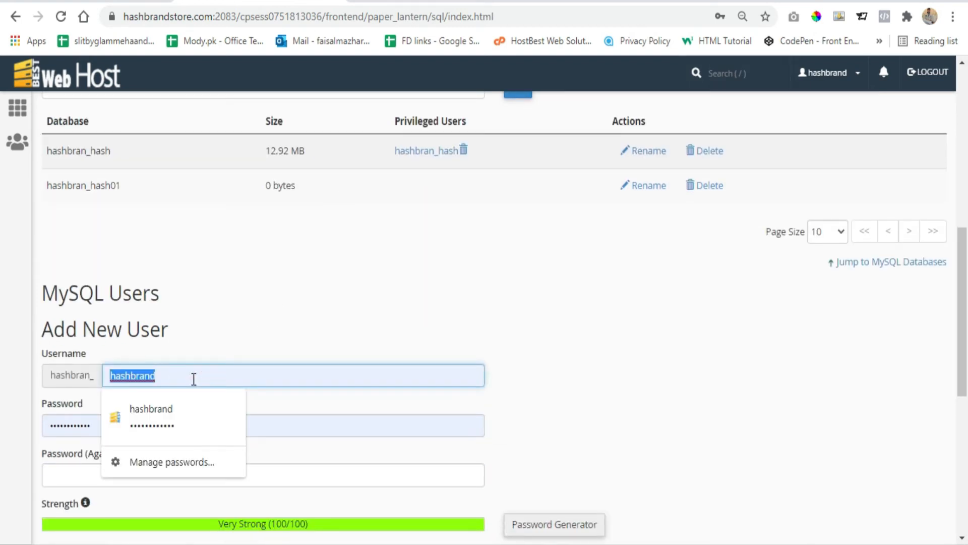
pyautogui.press('BackSpace')
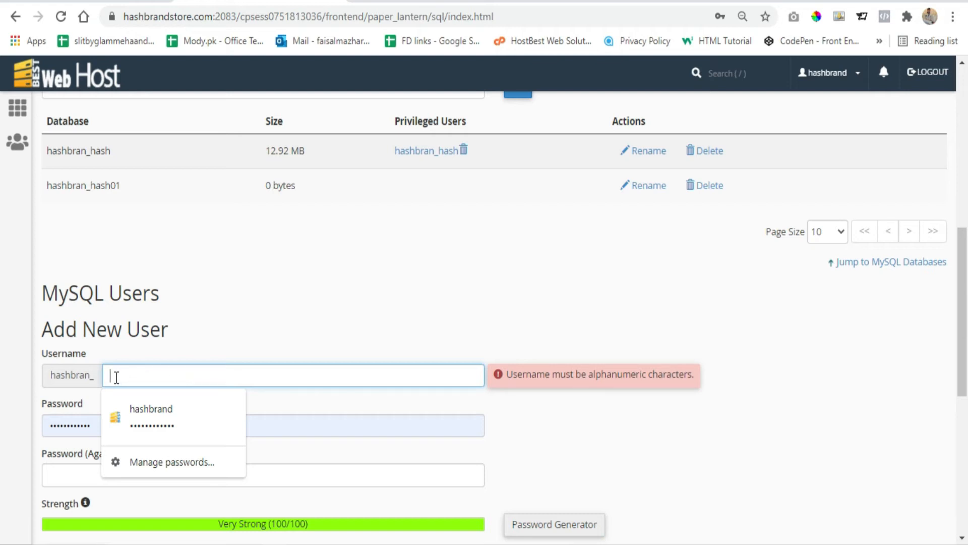
pyautogui.write('hash01')
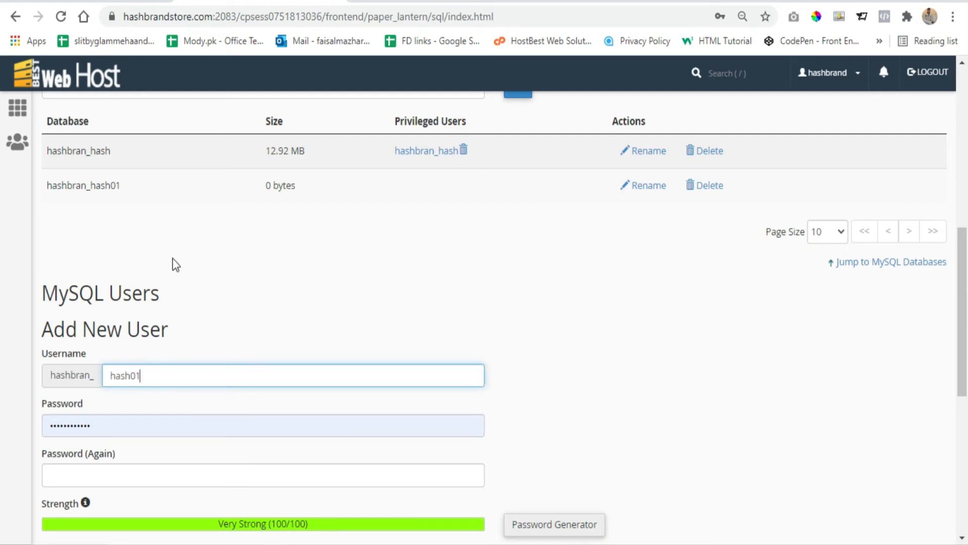
pyautogui.click(133, 241)
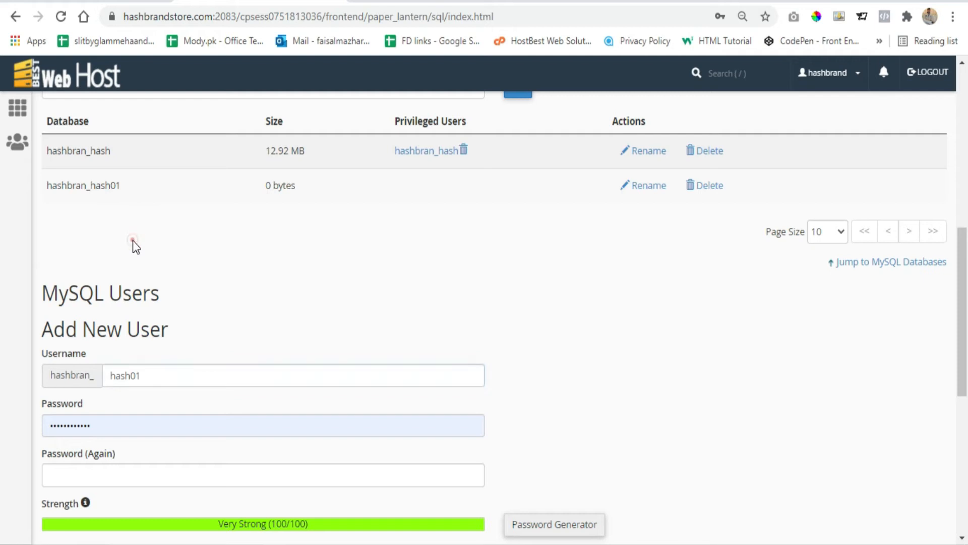
# Replace the prefilled password of the new MySQL user with a strong one and repeat it for confirmation
pyautogui.scroll(-1, 132, 240)
pyautogui.click(118, 347)
pyautogui.doubleClick(118, 347)
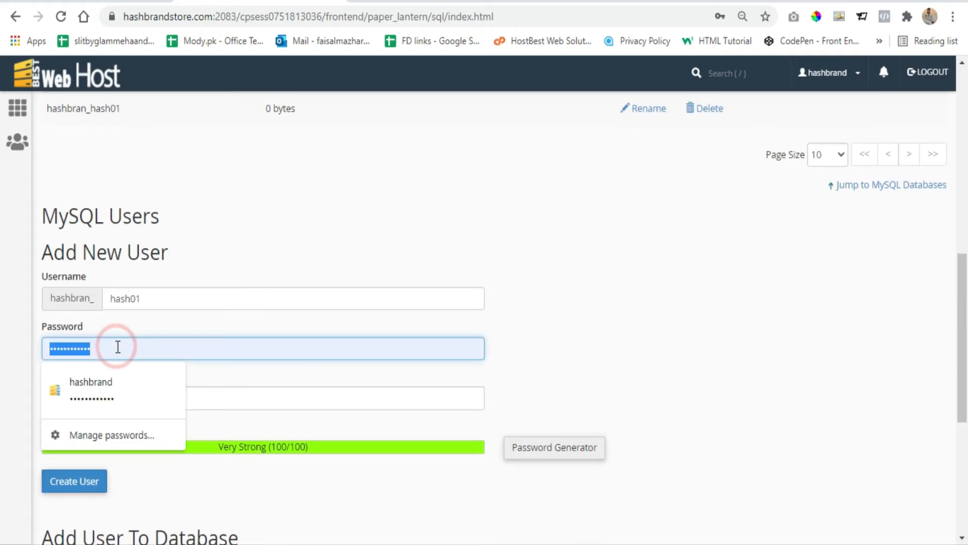
pyautogui.write('••••')
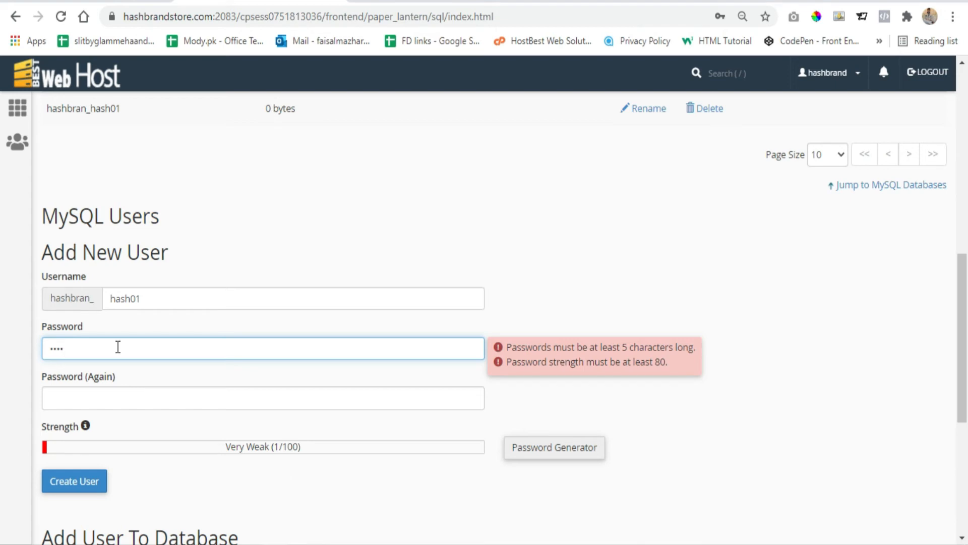
pyautogui.write('•••••')
pyautogui.press('Tab')
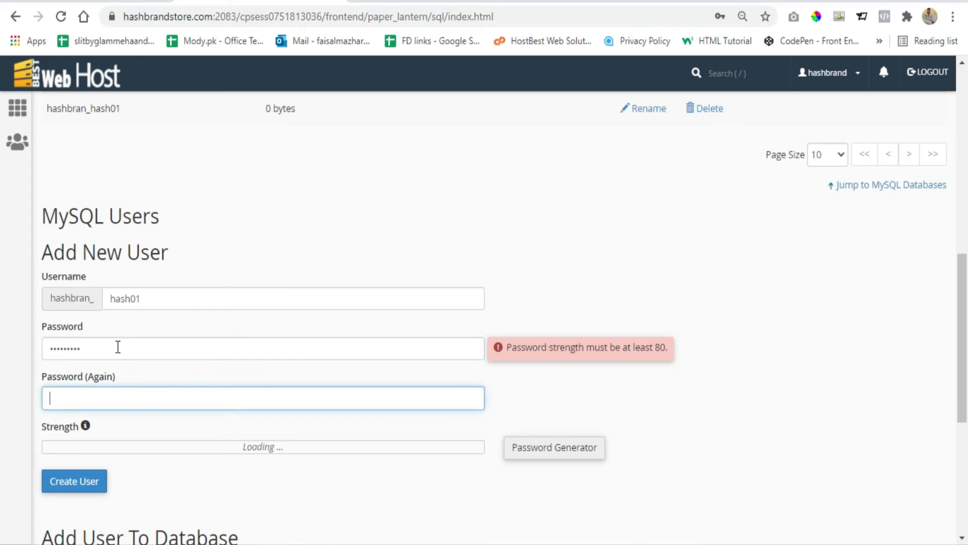
pyautogui.write('•••••••')
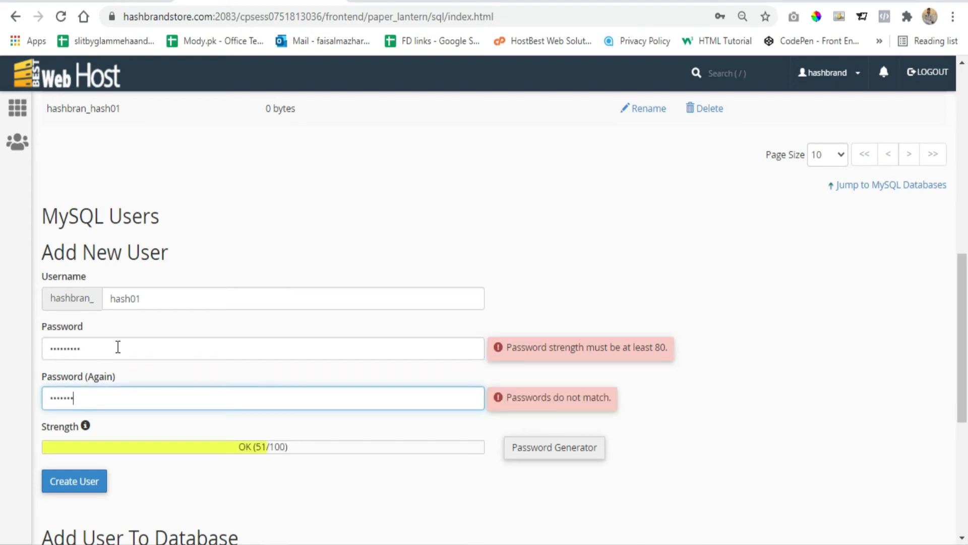
pyautogui.write('••')
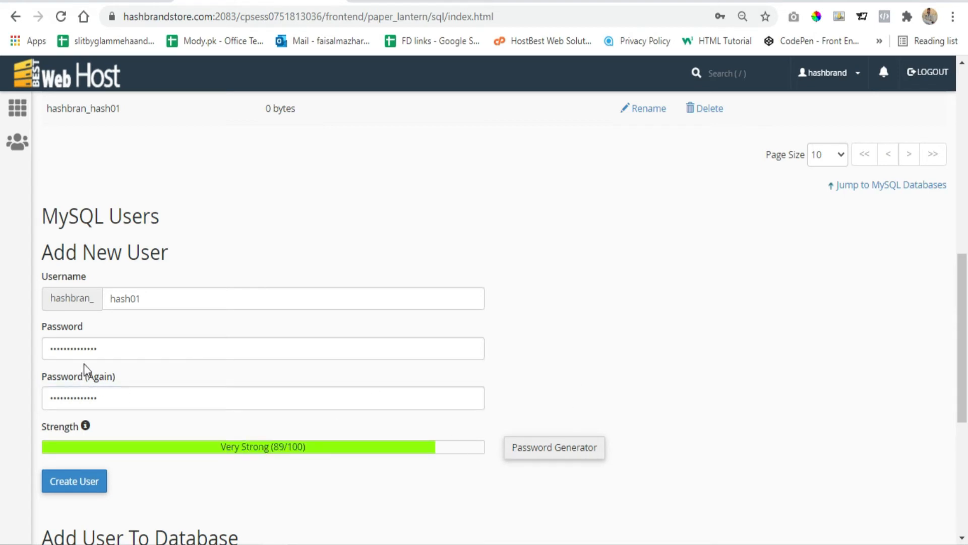
# Create the MySQL user with the entered credentials and return to the database management page
pyautogui.click(164, 299)
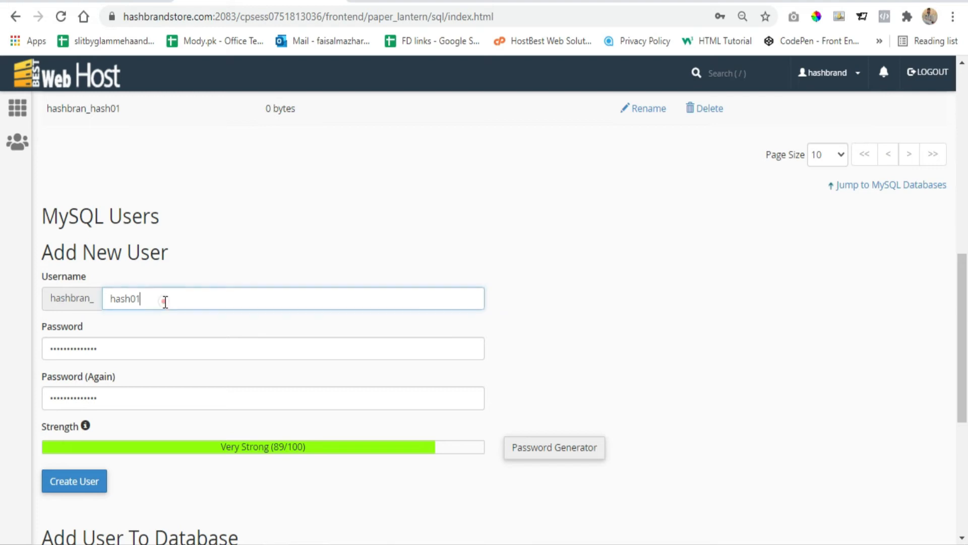
pyautogui.click(104, 480)
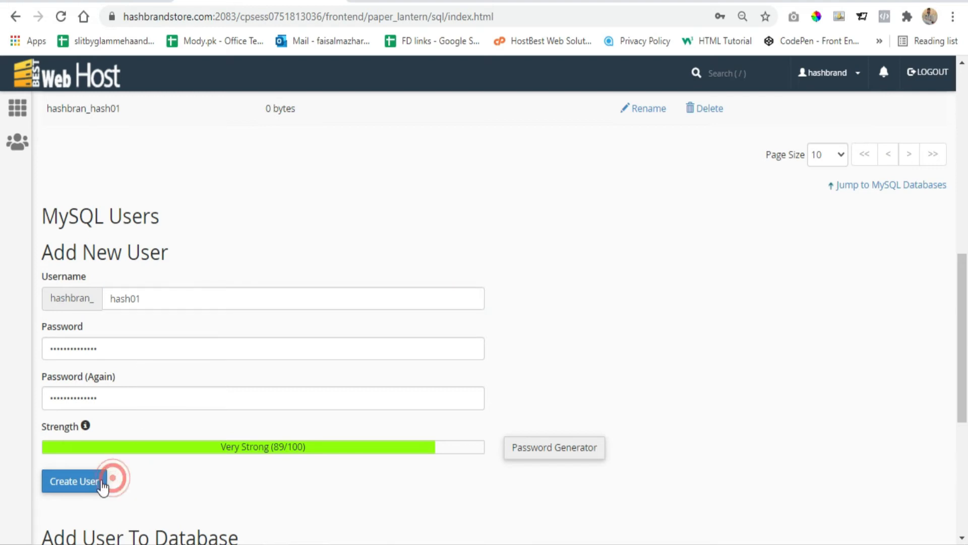
pyautogui.click(73, 484)
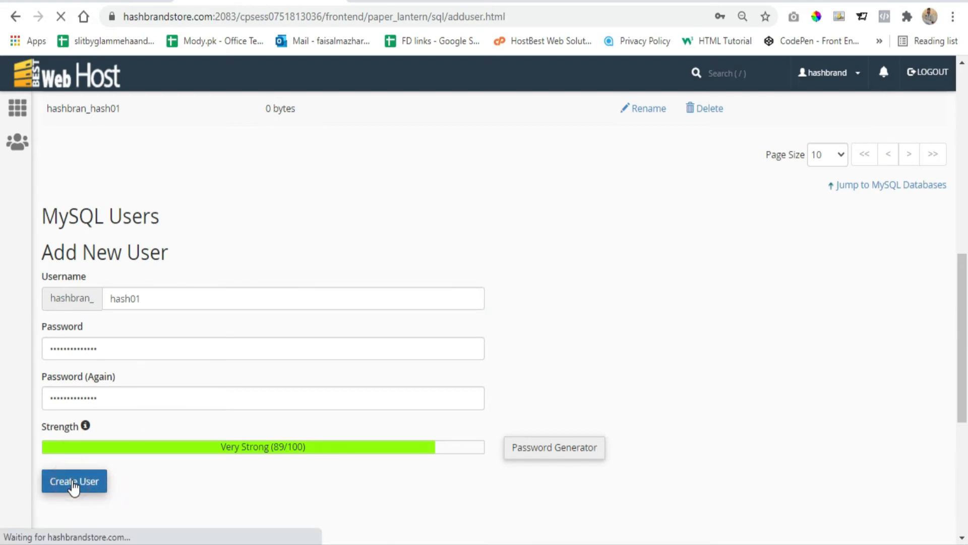
pyautogui.click(743, 271)
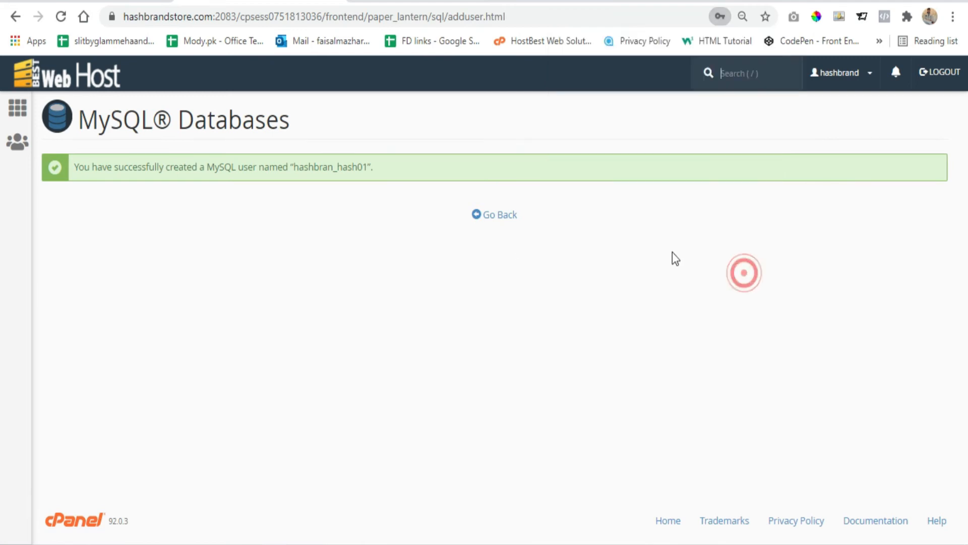
pyautogui.click(507, 216)
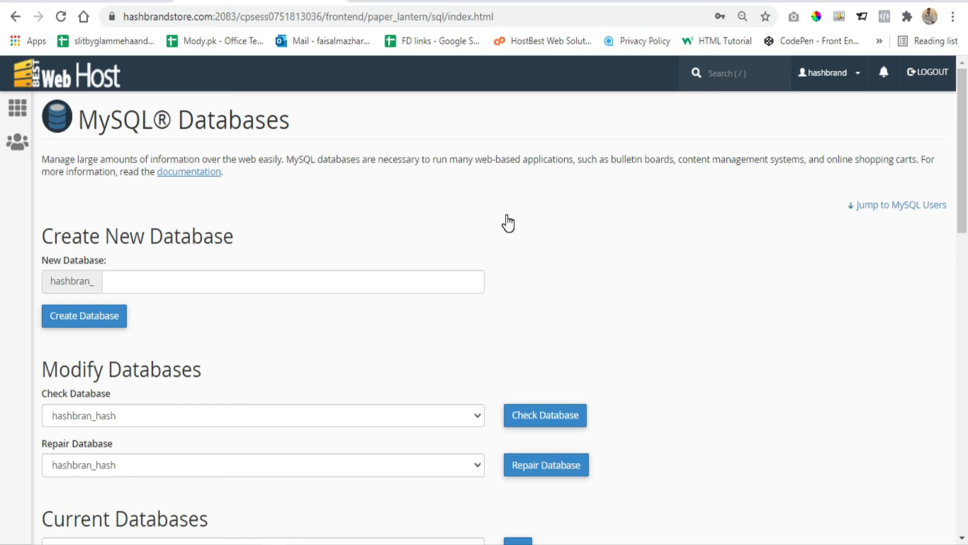
# Add the user hashbran_hash01 to the database hashbran_hash01
pyautogui.scroll(-10, 506, 221)
pyautogui.scroll(-8, 407, 249)
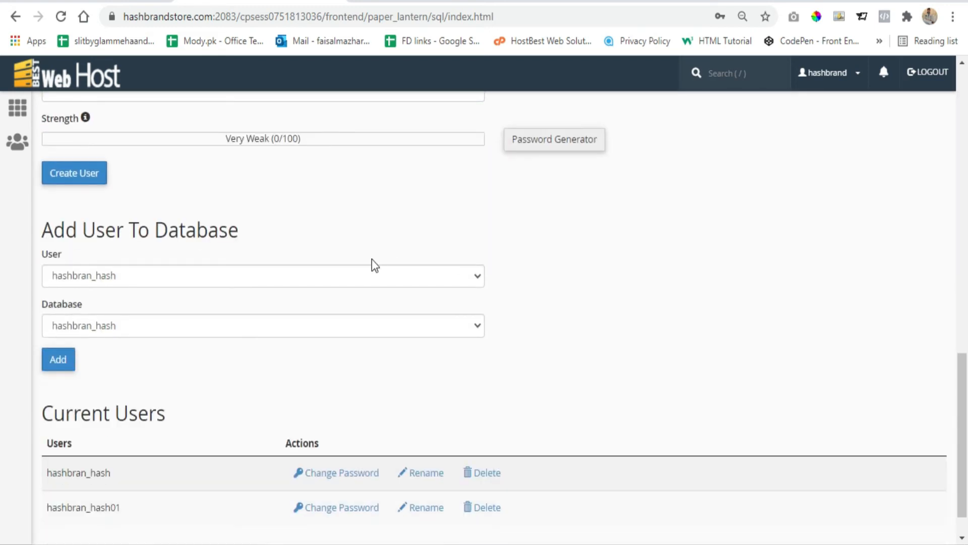
pyautogui.doubleClick(128, 232)
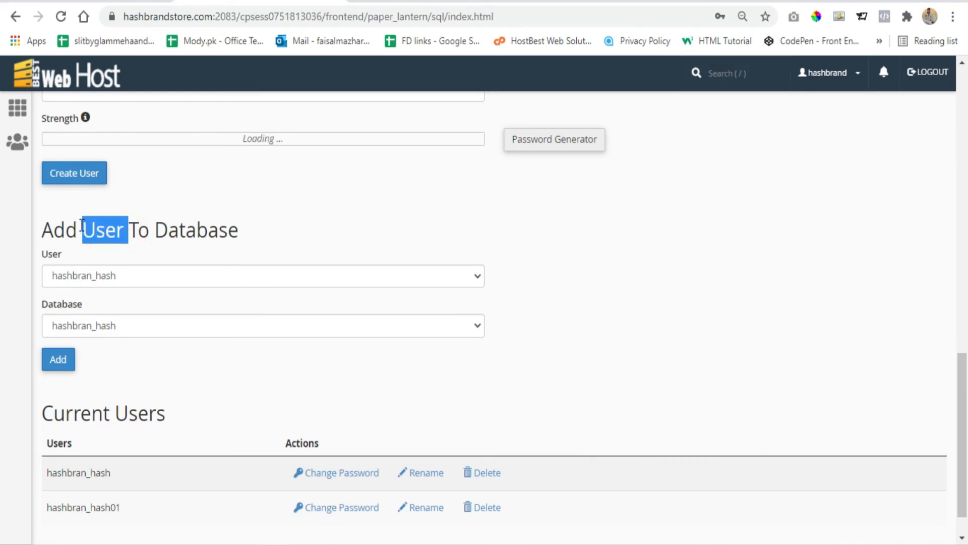
pyautogui.click(120, 359)
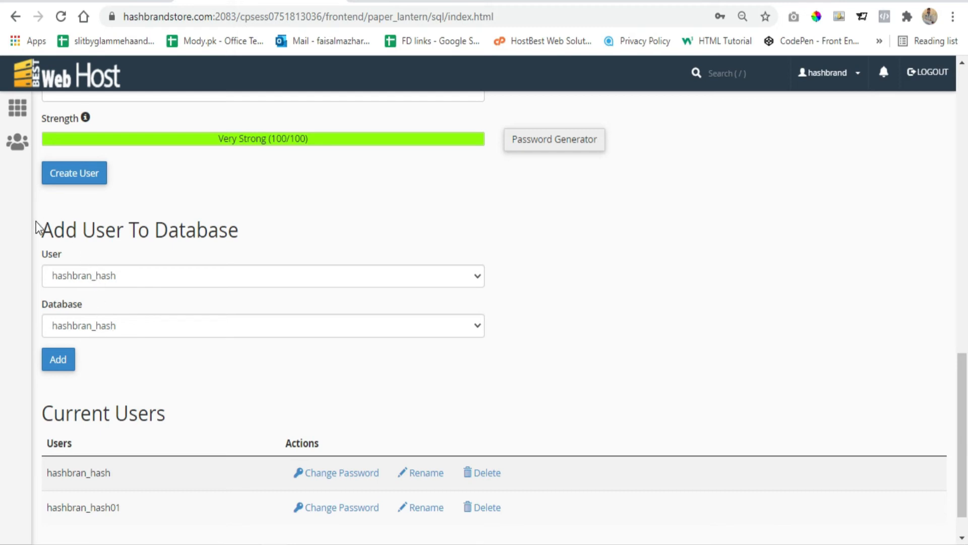
pyautogui.moveTo(38, 229); pyautogui.dragTo(237, 227)
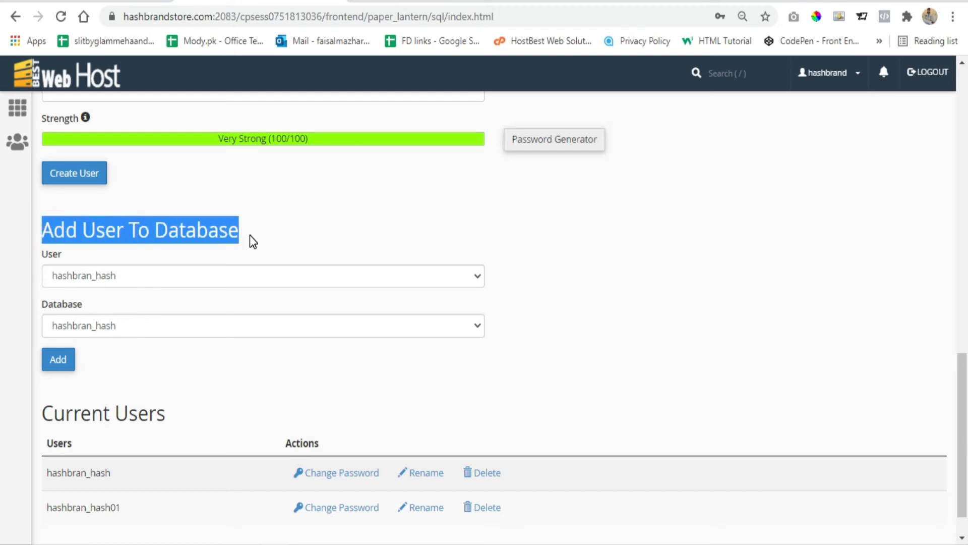
pyautogui.click(250, 235)
pyautogui.doubleClick(103, 229)
pyautogui.doubleClick(187, 234)
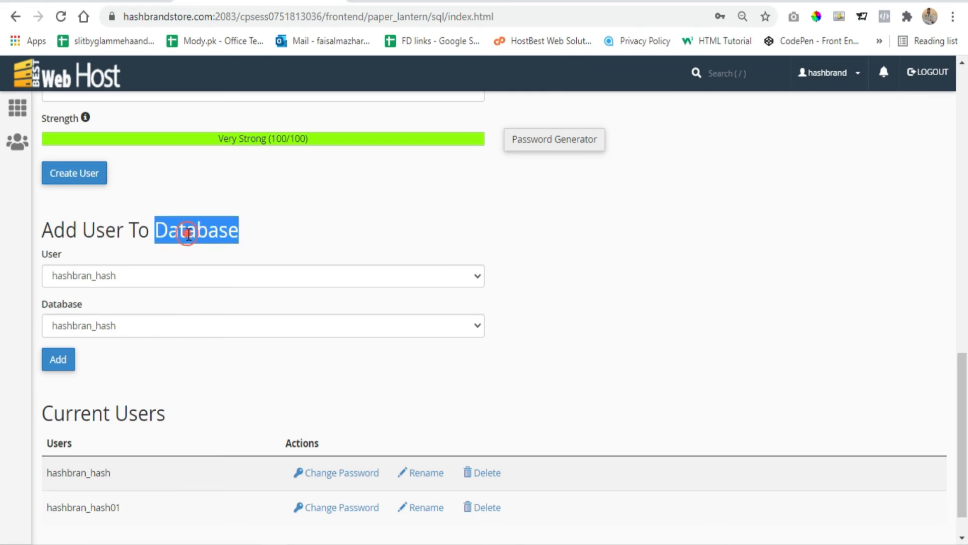
pyautogui.click(290, 235)
pyautogui.click(83, 277)
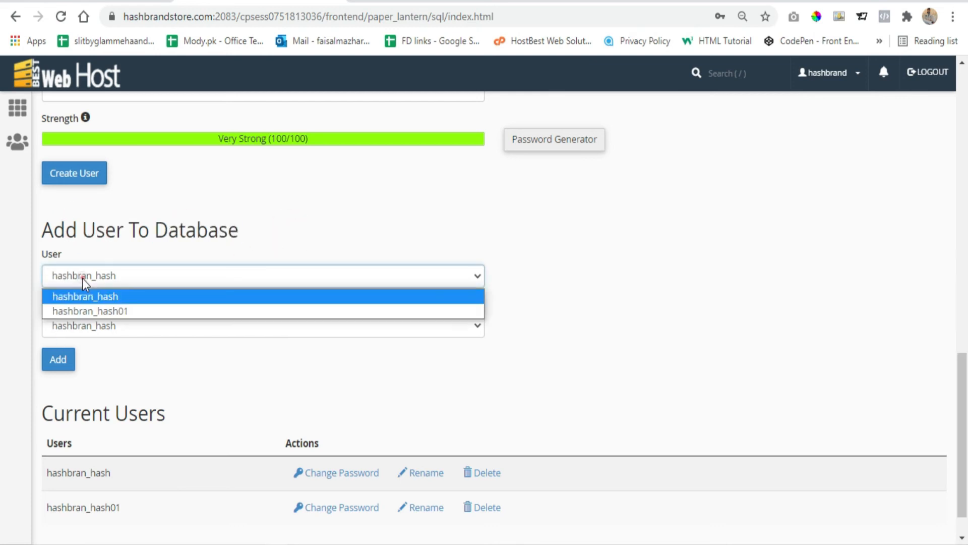
pyautogui.click(96, 311)
pyautogui.click(108, 325)
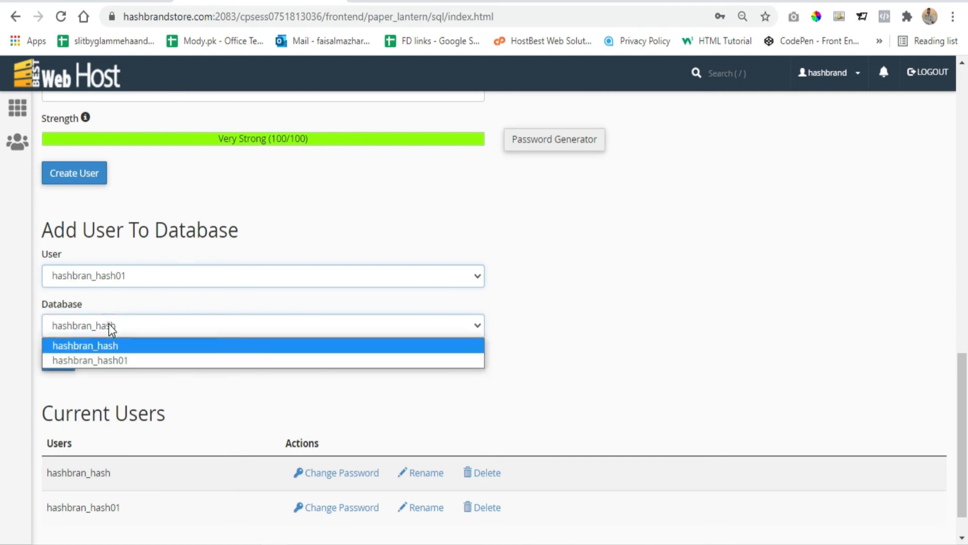
pyautogui.click(110, 360)
pyautogui.click(63, 359)
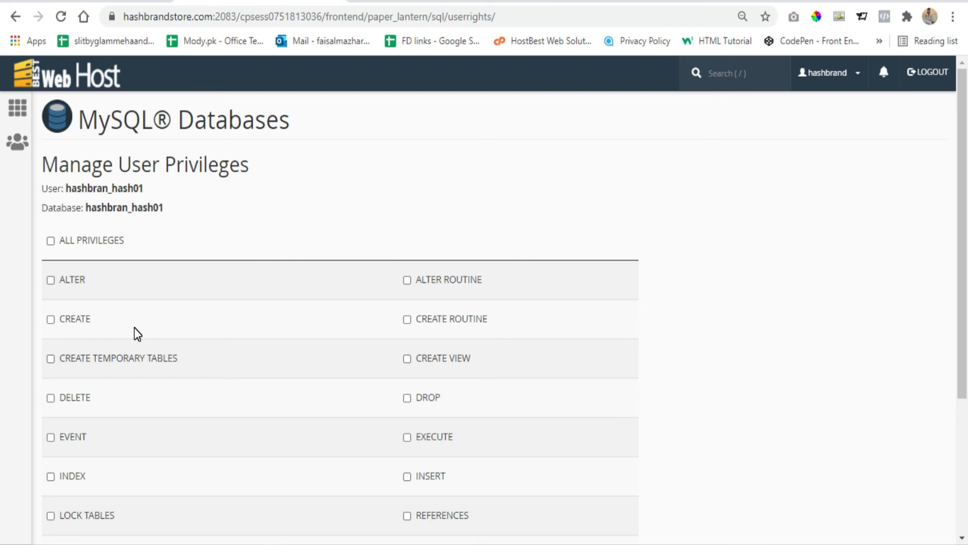
# Grant the user all privileges on the database hashbran_hash01 and return to the database management page
pyautogui.click(51, 241)
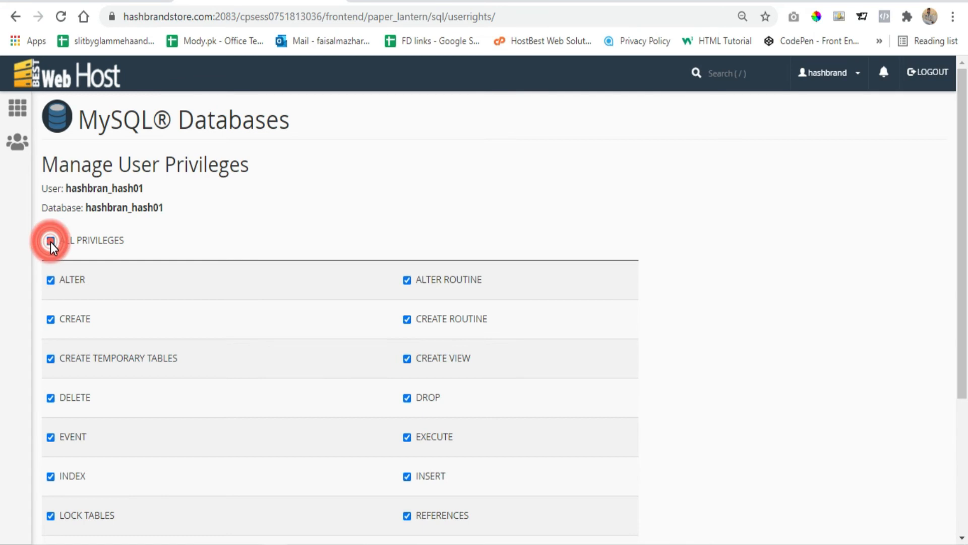
pyautogui.scroll(-3, 318, 302)
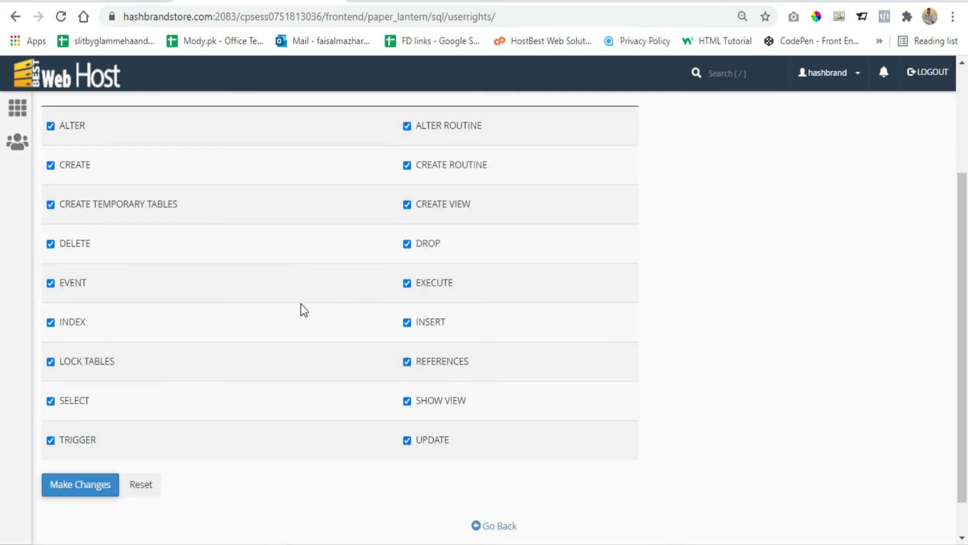
pyautogui.click(95, 485)
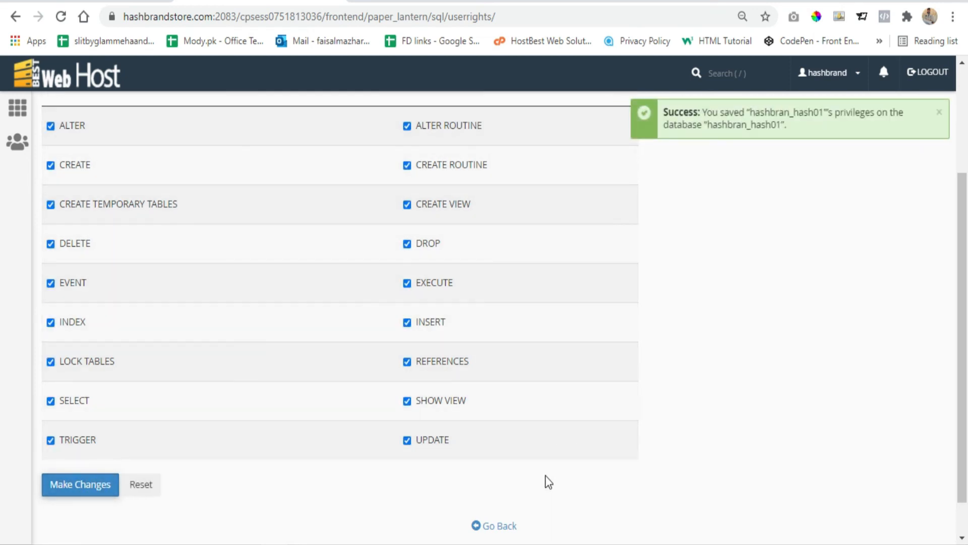
pyautogui.scroll(-1, 534, 464)
pyautogui.click(512, 480)
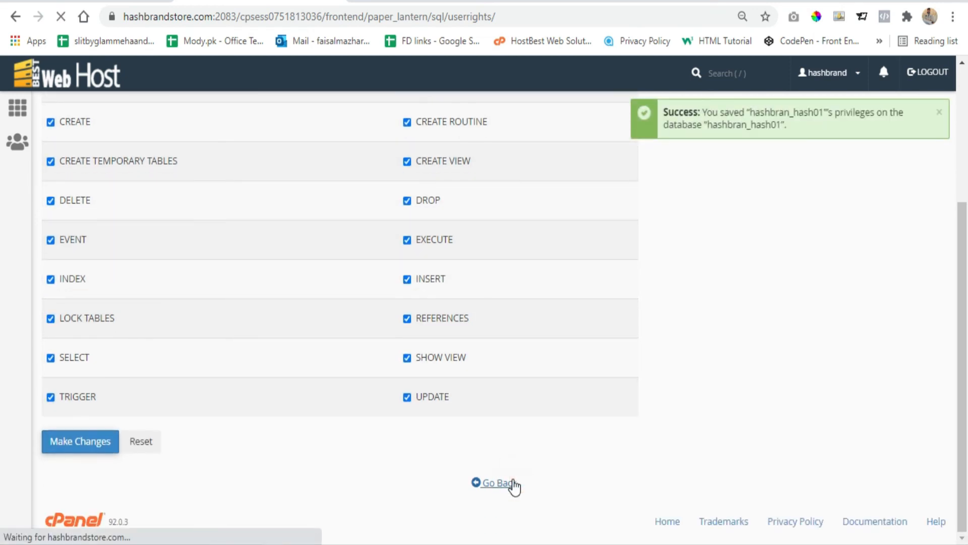
# Check the current databases list for the database hashbran_hash01 and its privileged user
pyautogui.scroll(-5, 500, 411)
pyautogui.scroll(-1, 502, 418)
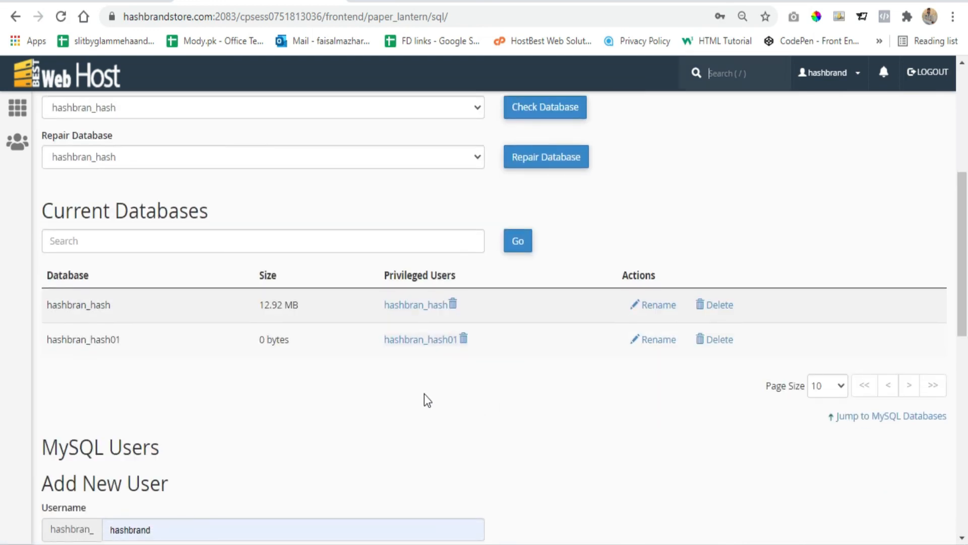
pyautogui.moveTo(47, 340); pyautogui.dragTo(158, 348)
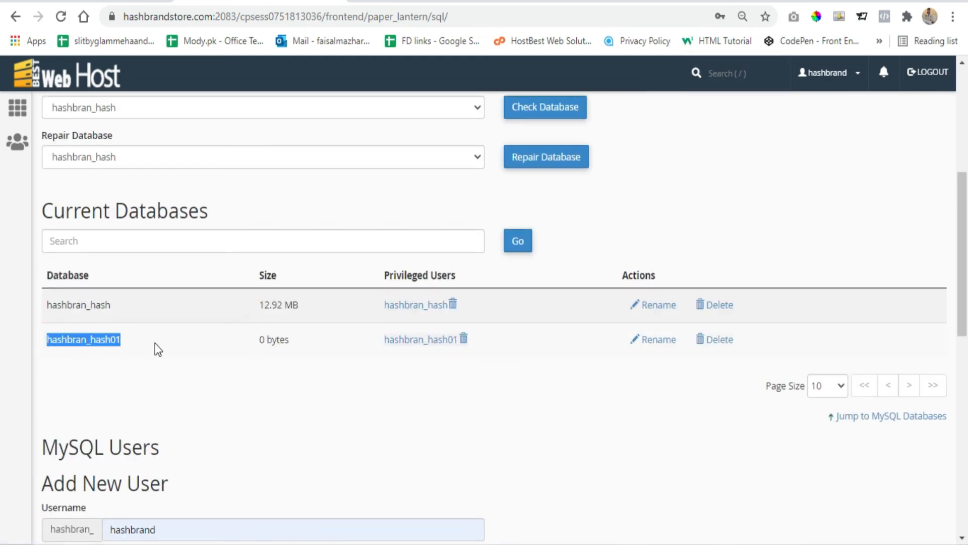
pyautogui.moveTo(419, 336); pyautogui.dragTo(458, 339)
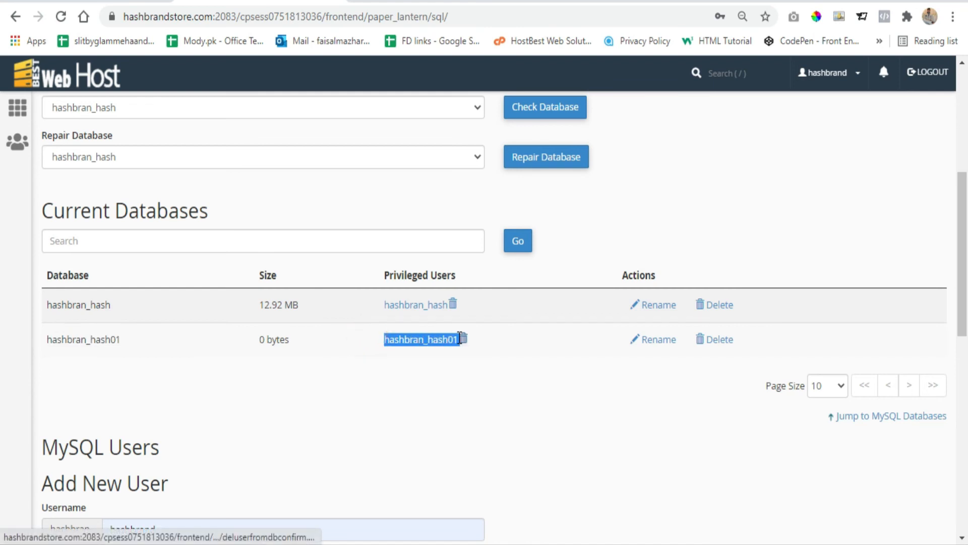
pyautogui.click(504, 403)
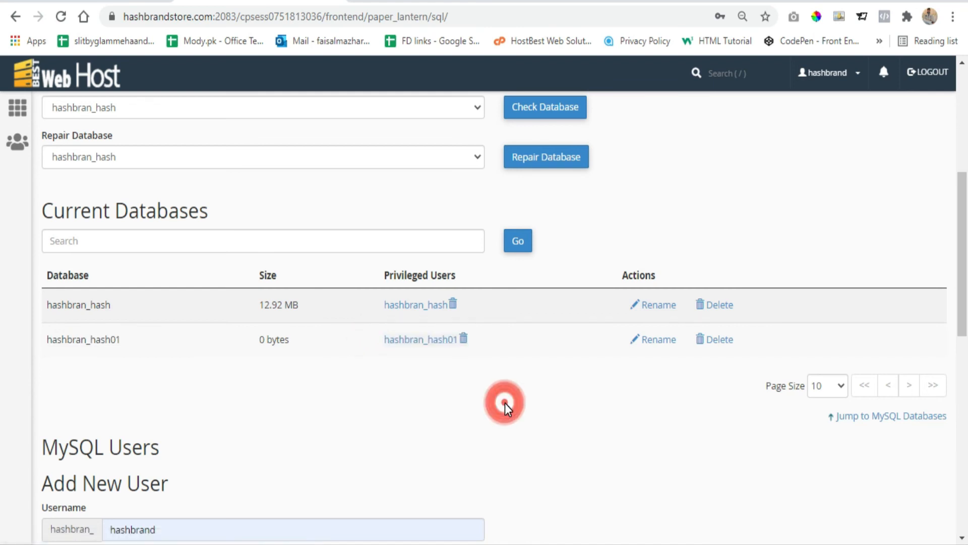
pyautogui.scroll(-3, 506, 406)
pyautogui.scroll(8, 505, 406)
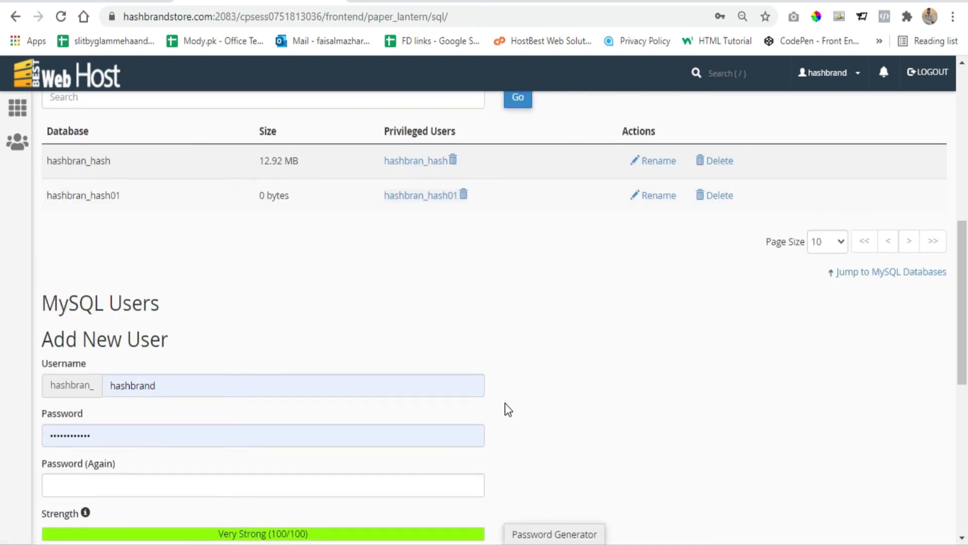
pyautogui.scroll(2, 431, 293)
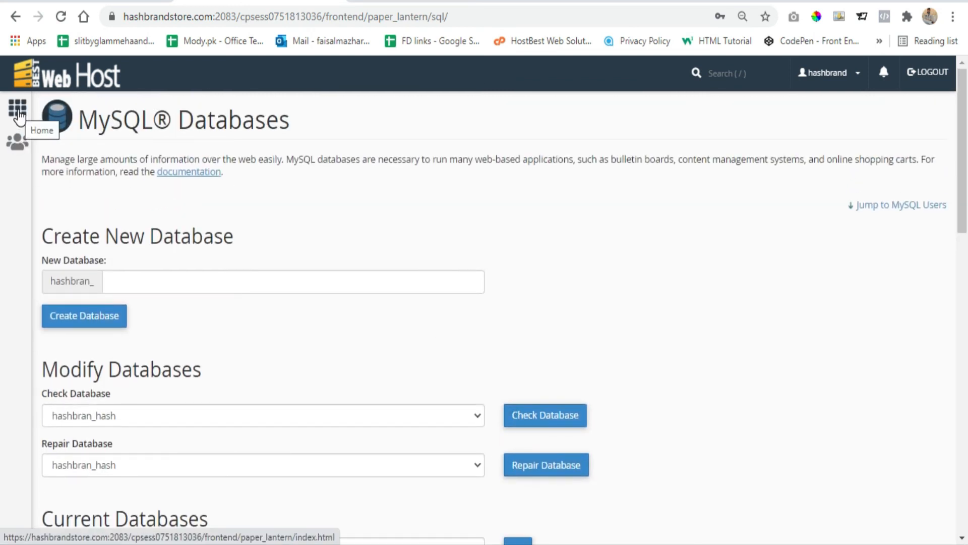
# Open phpMyAdmin from the cPanel home page and expand the database hashbran_hash01 to inspect it
pyautogui.click(18, 109)
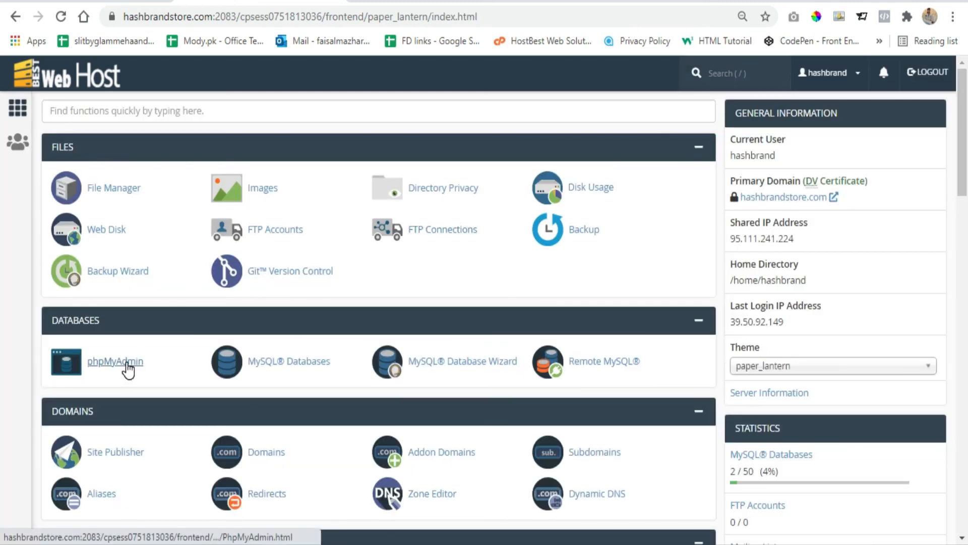
pyautogui.click(119, 367)
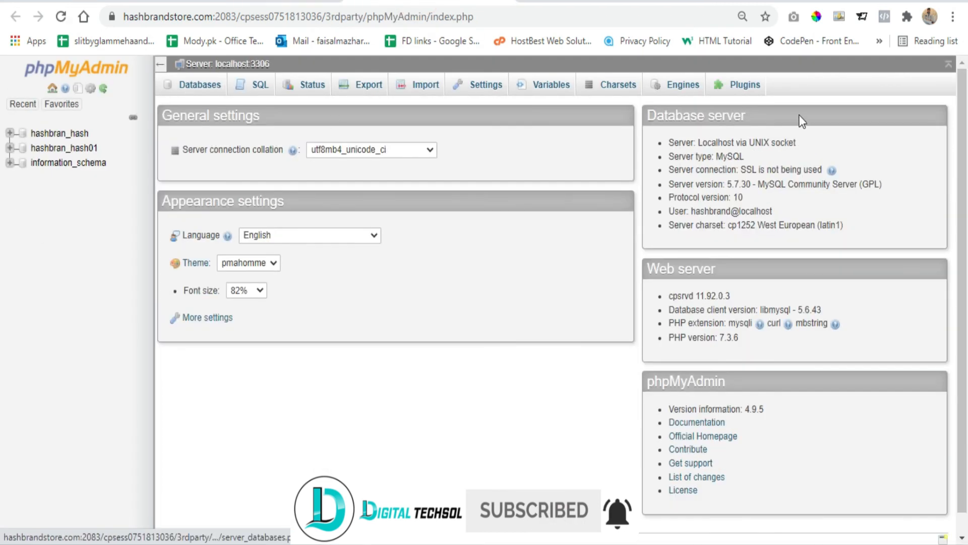
pyautogui.click(10, 148)
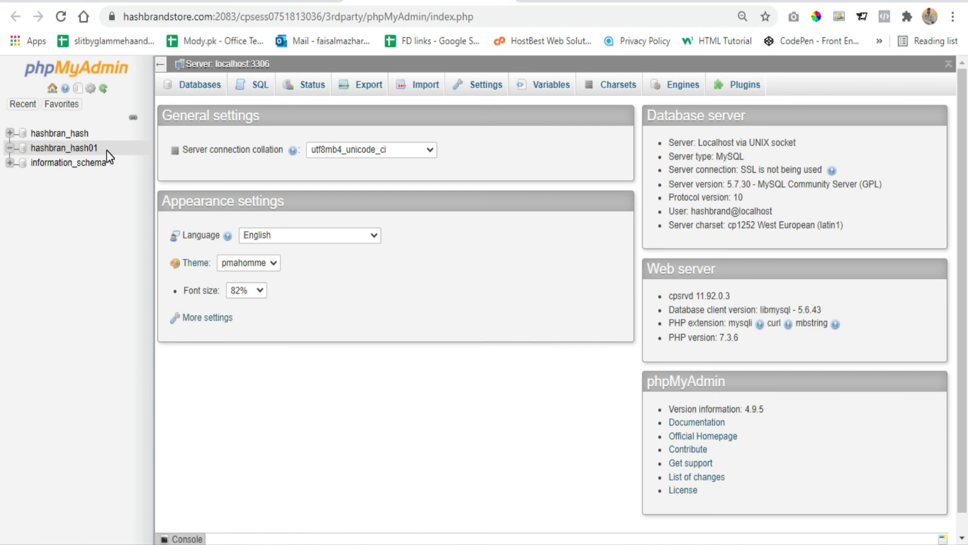
pyautogui.scroll(-1, 452, 497)
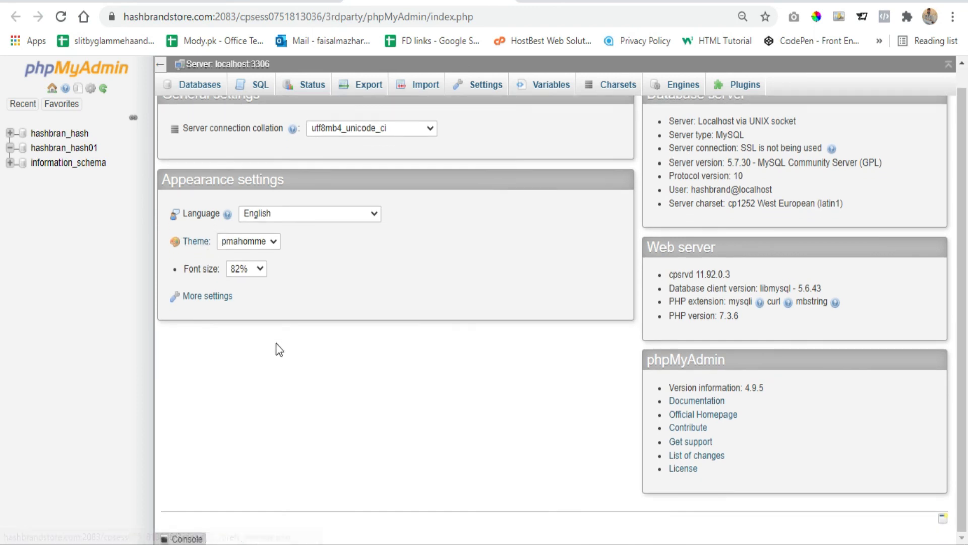
pyautogui.scroll(1, 278, 345)
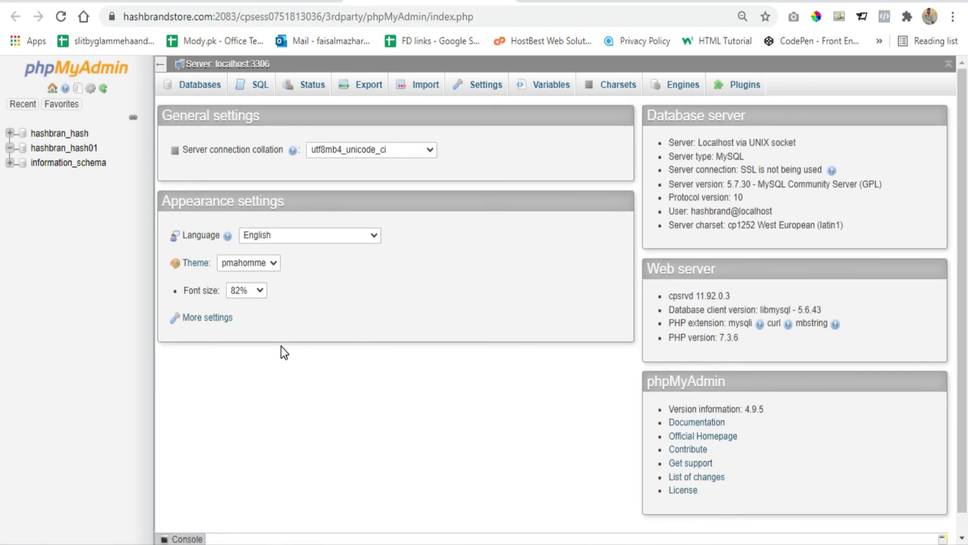